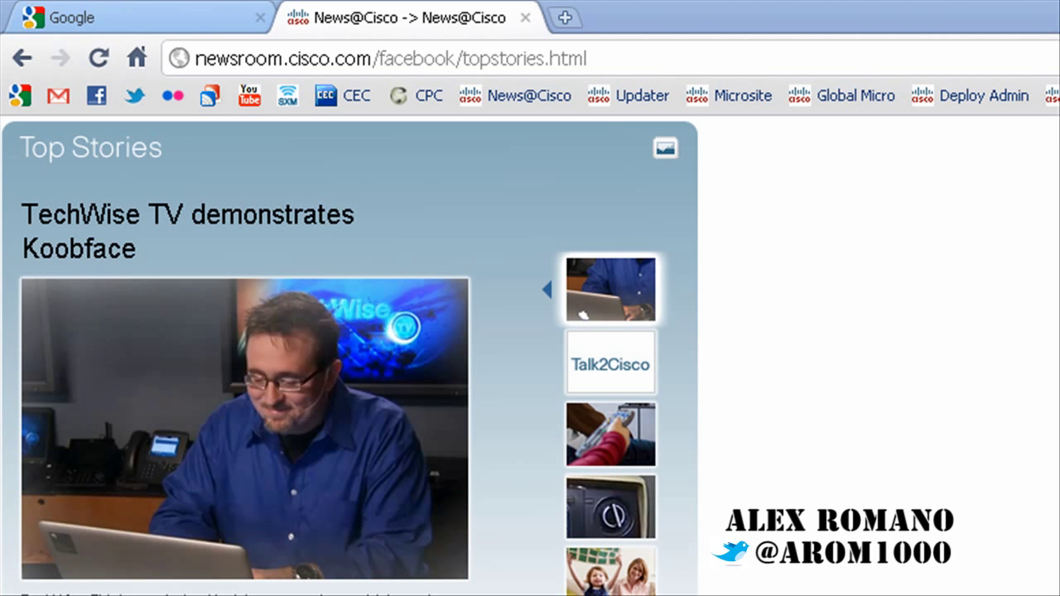
Select the page address and preview the Talk2Cisco, home entertainment, Umi and TechWise TV stories.
left_click_drag(624, 59, 176, 80)
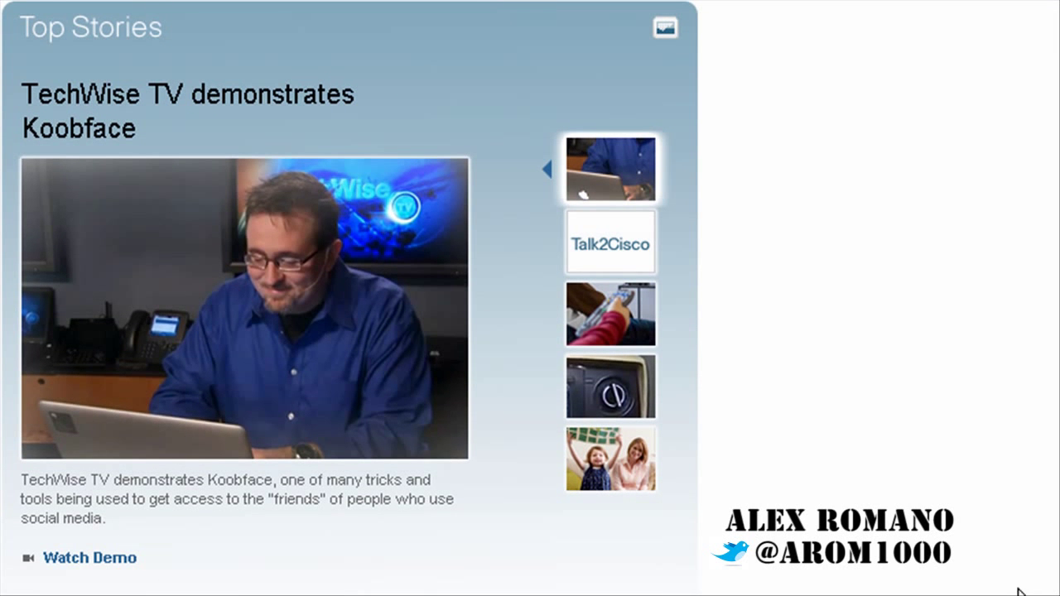
left_click(634, 254)
left_click(628, 314)
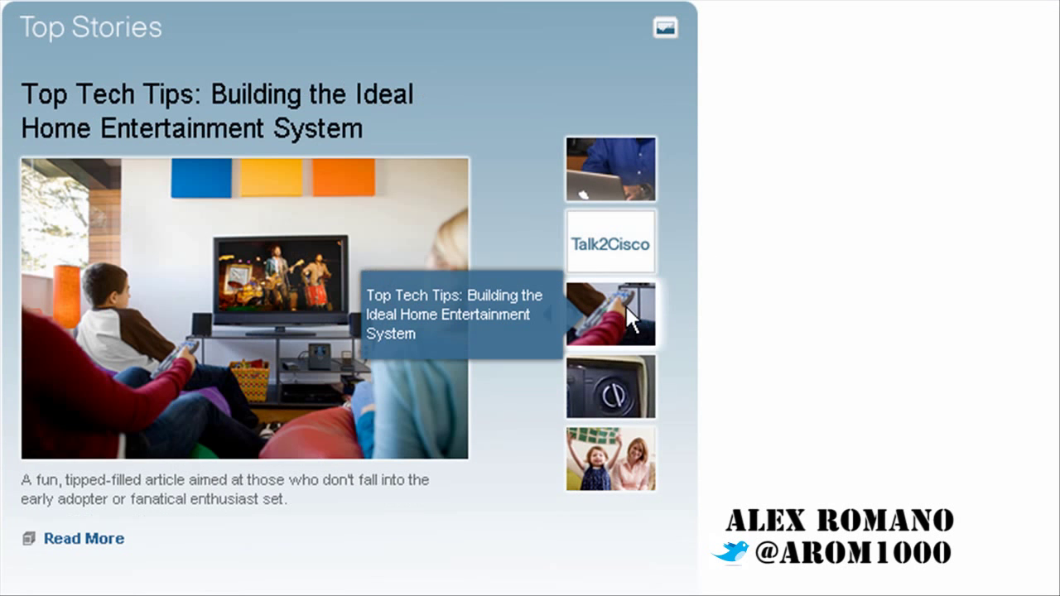
left_click(630, 377)
left_click(630, 448)
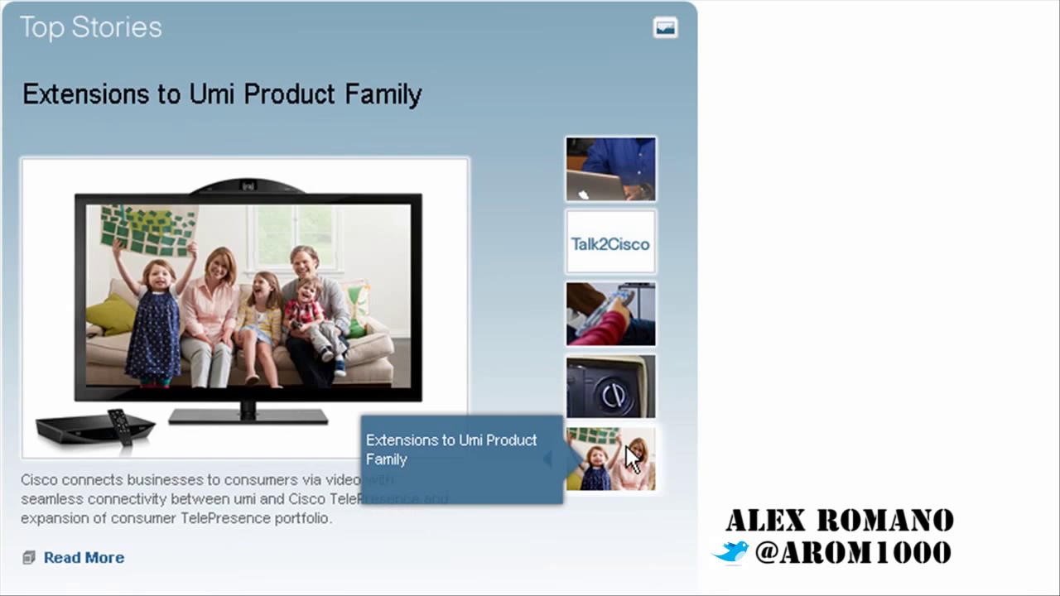
left_click(629, 187)
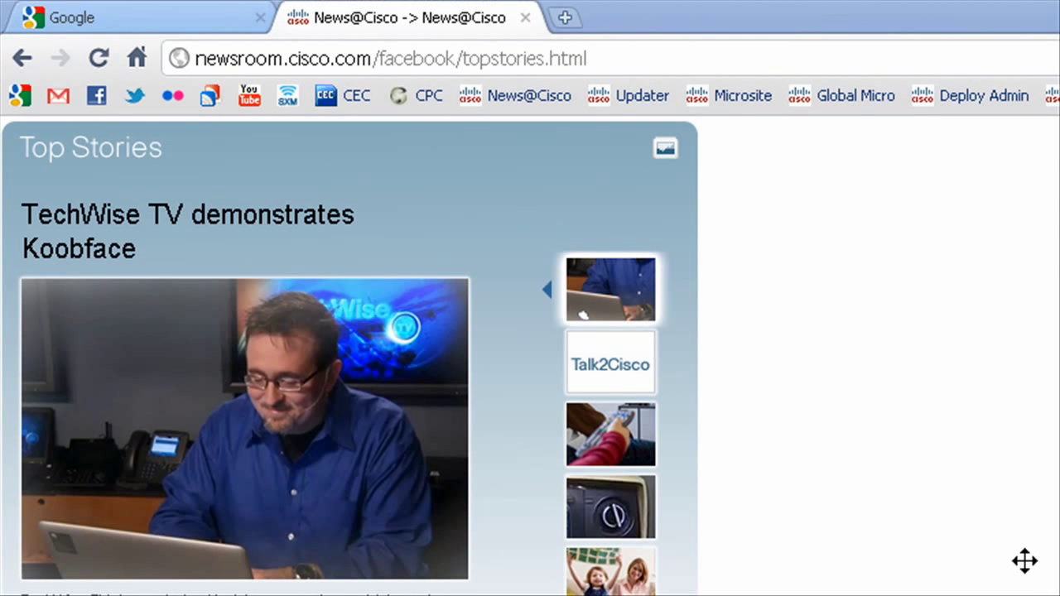
Go to facebook.com/developers and start setting up a new app.
left_click(608, 59)
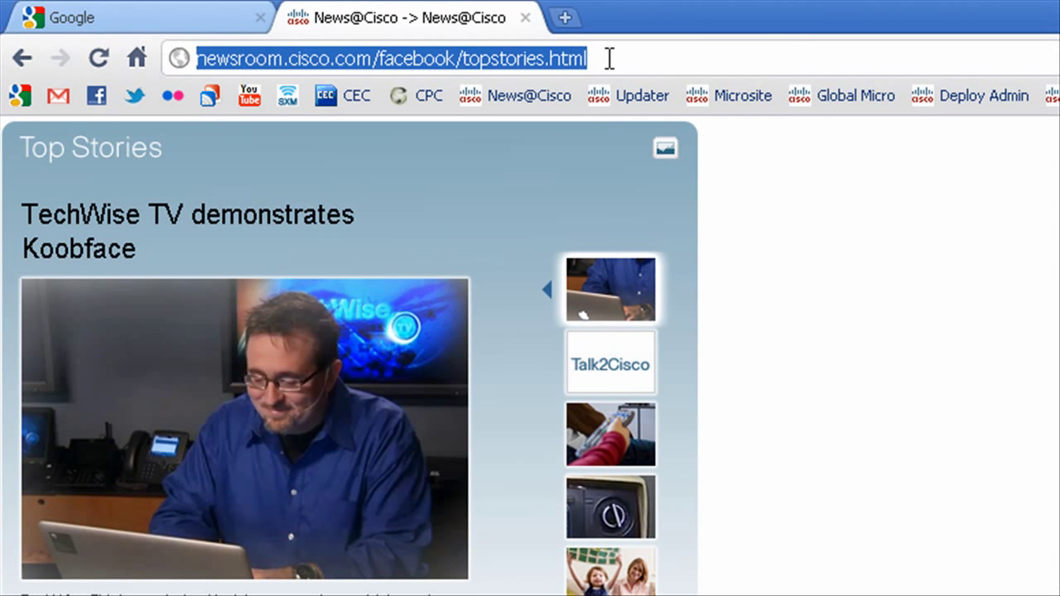
type("facebook.com/")
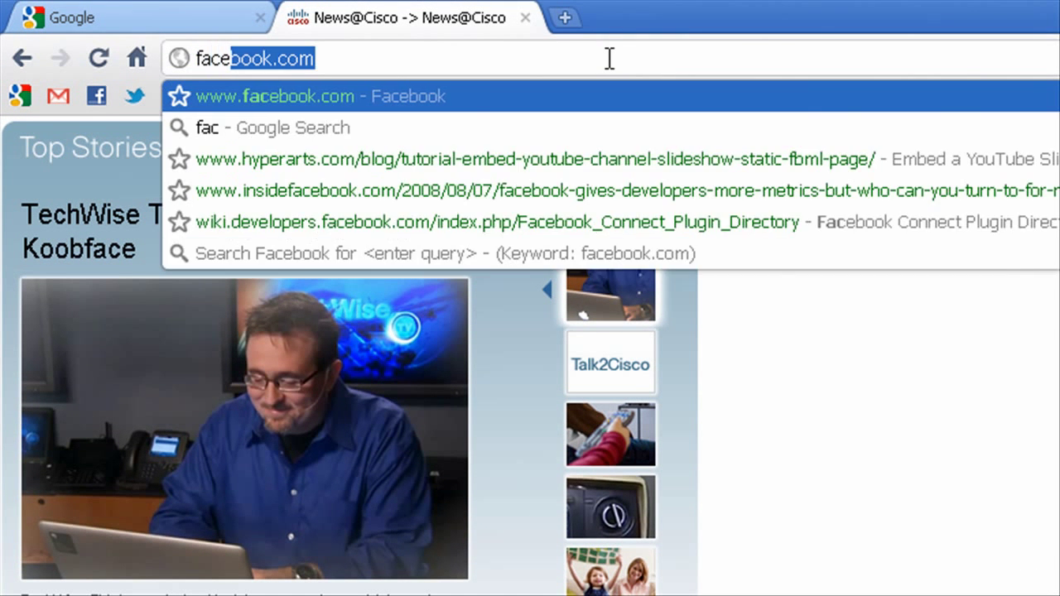
type("developers")
key("Return")
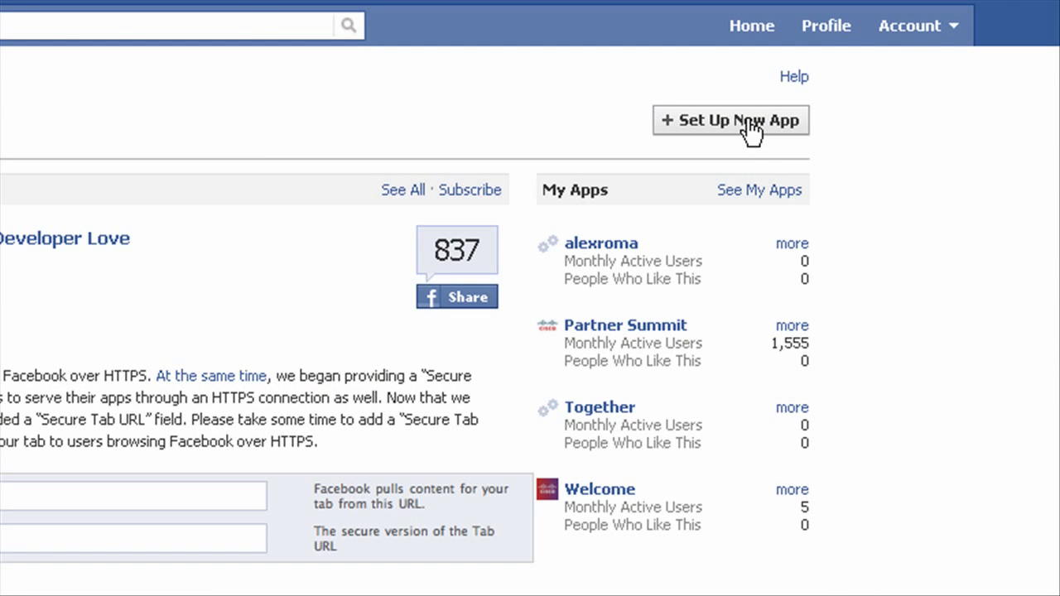
left_click(749, 125)
Create an app named 'Top Stories', agreeing to the Terms and submitting the security check.
left_click(569, 227)
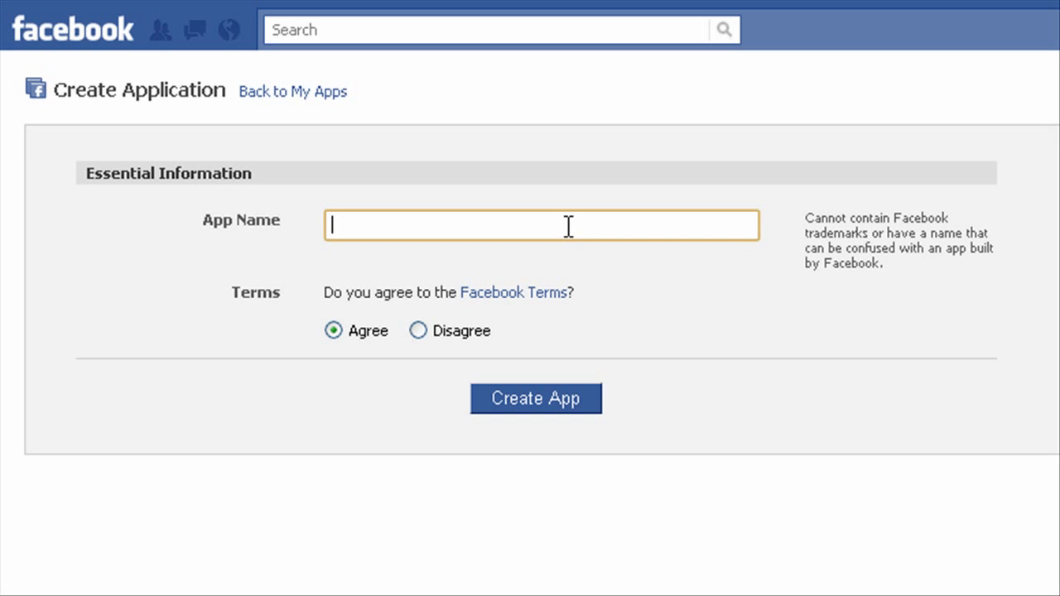
type("Top")
key("Down")
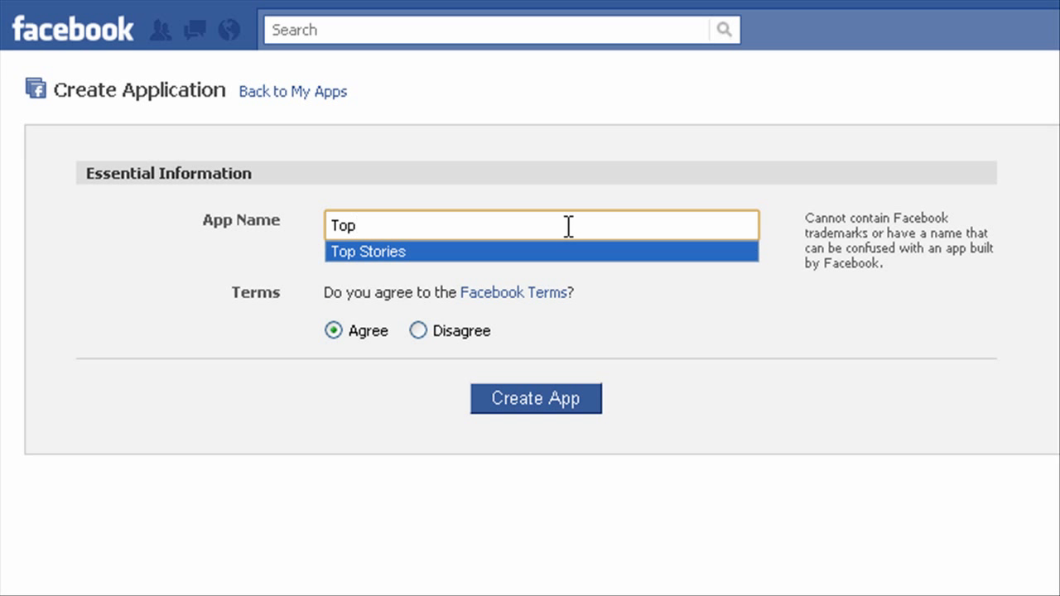
key("Return")
left_click(330, 331)
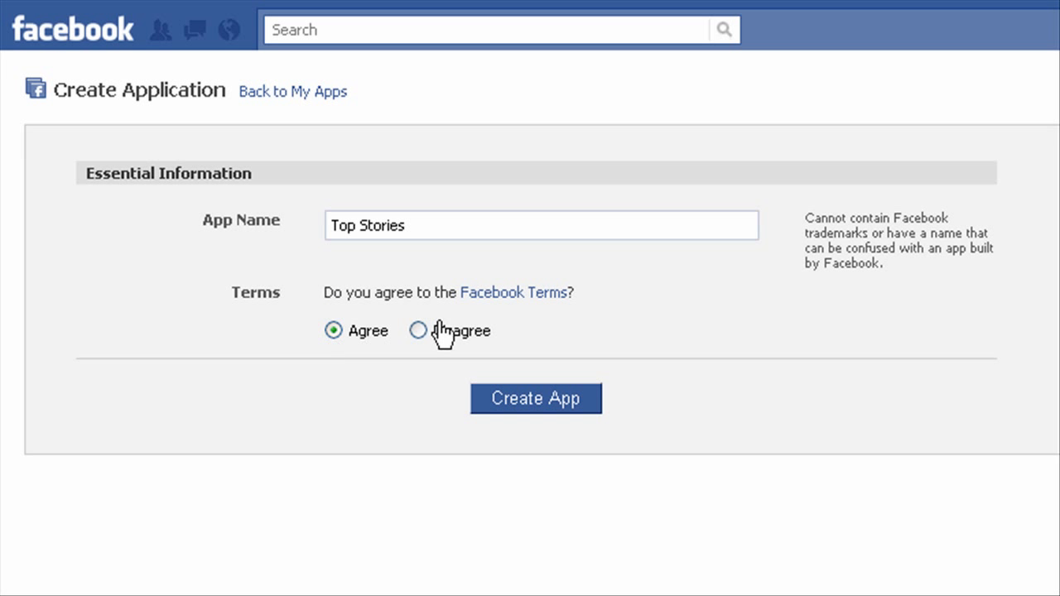
left_click(507, 398)
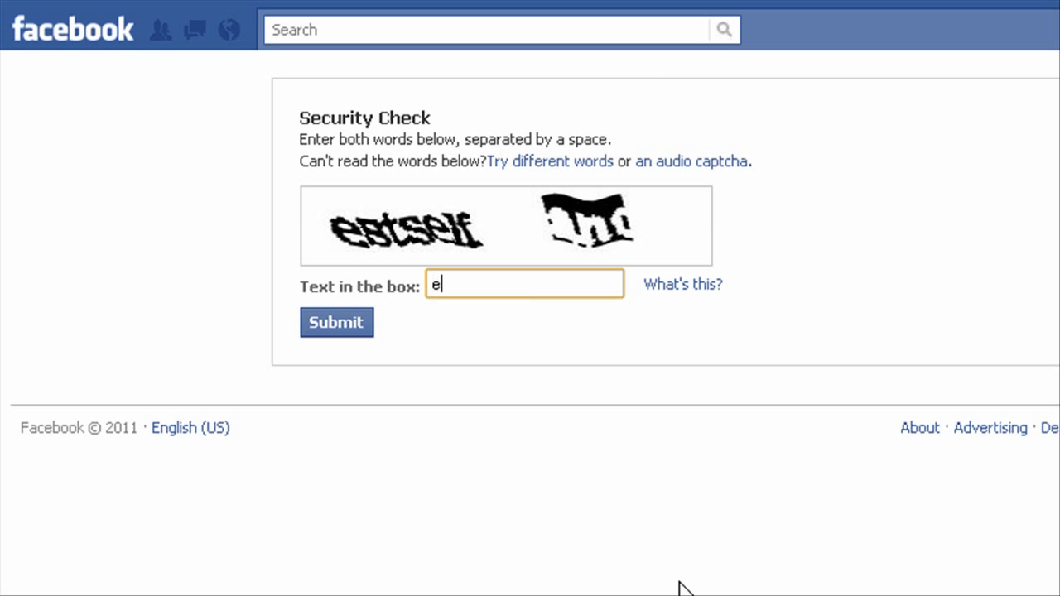
type("estself and")
left_click(317, 324)
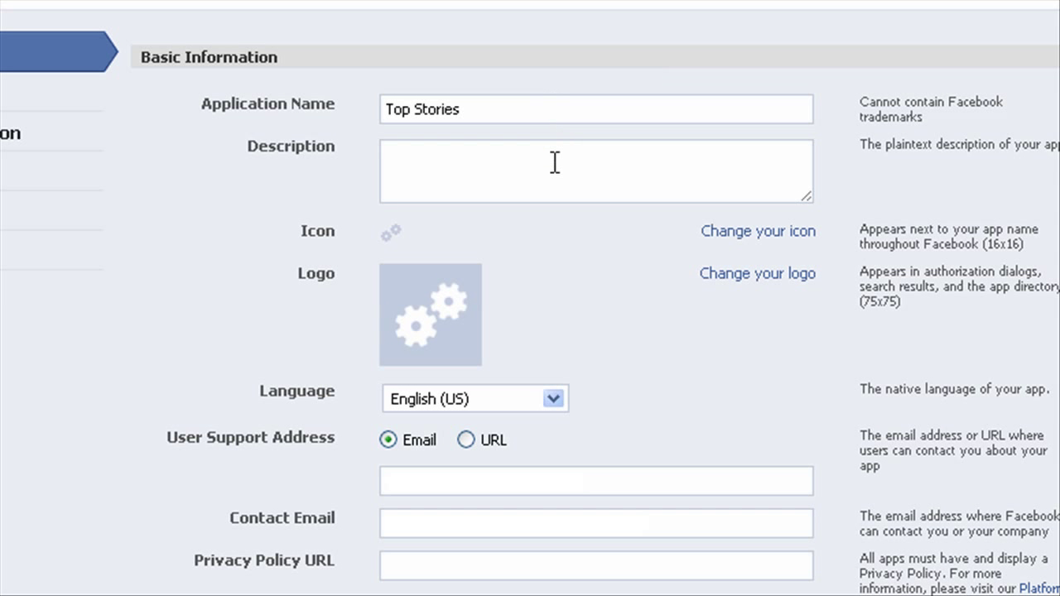
Choose 'Change your icon' on the Edit Top Stories page.
left_click(754, 234)
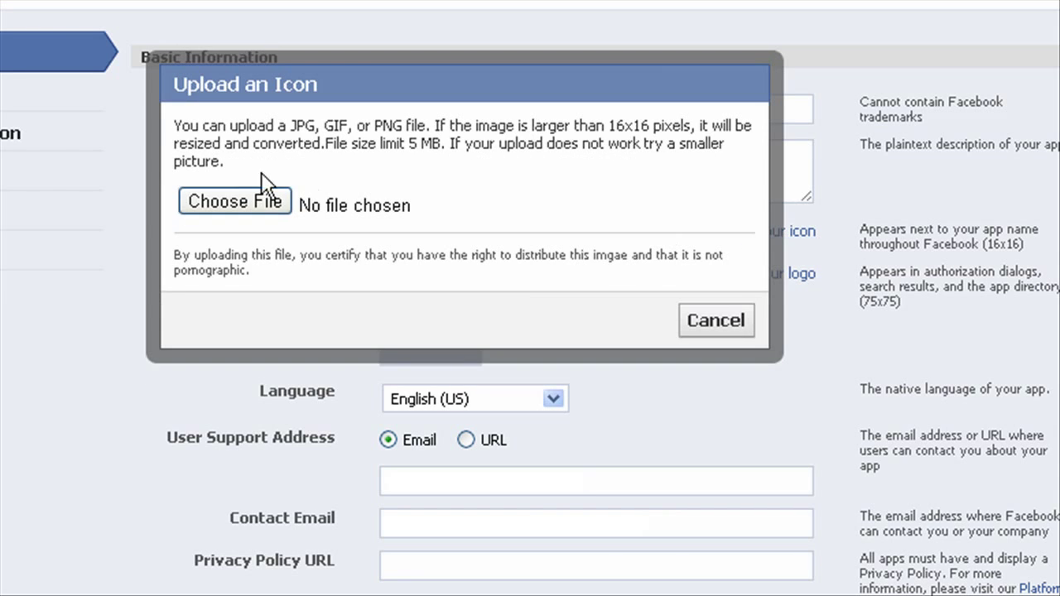
Upload twitter_badge_together.png from the Desktop as the Top Stories icon.
left_click(259, 197)
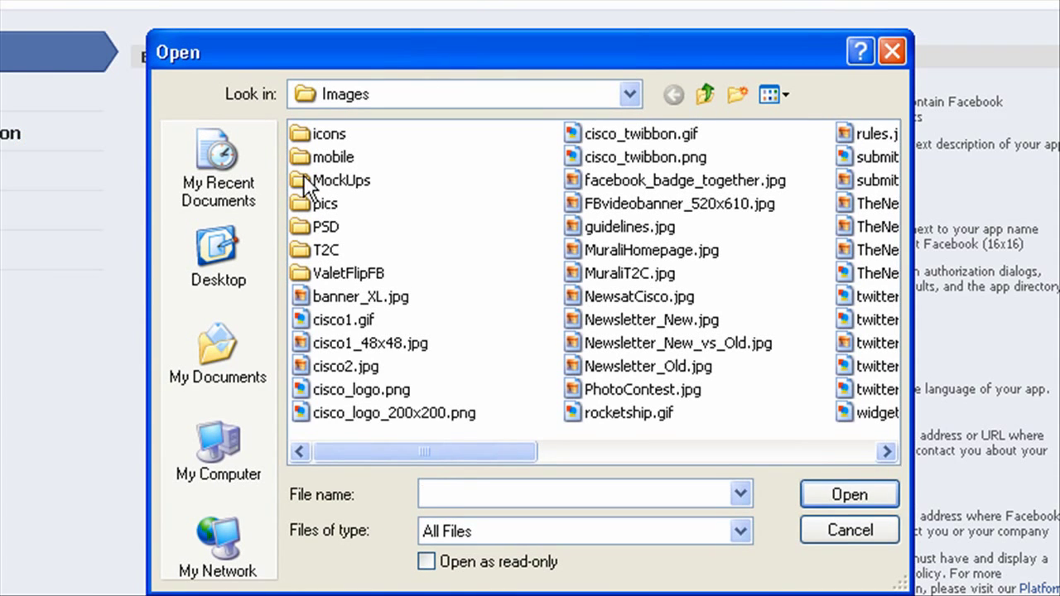
left_click(217, 267)
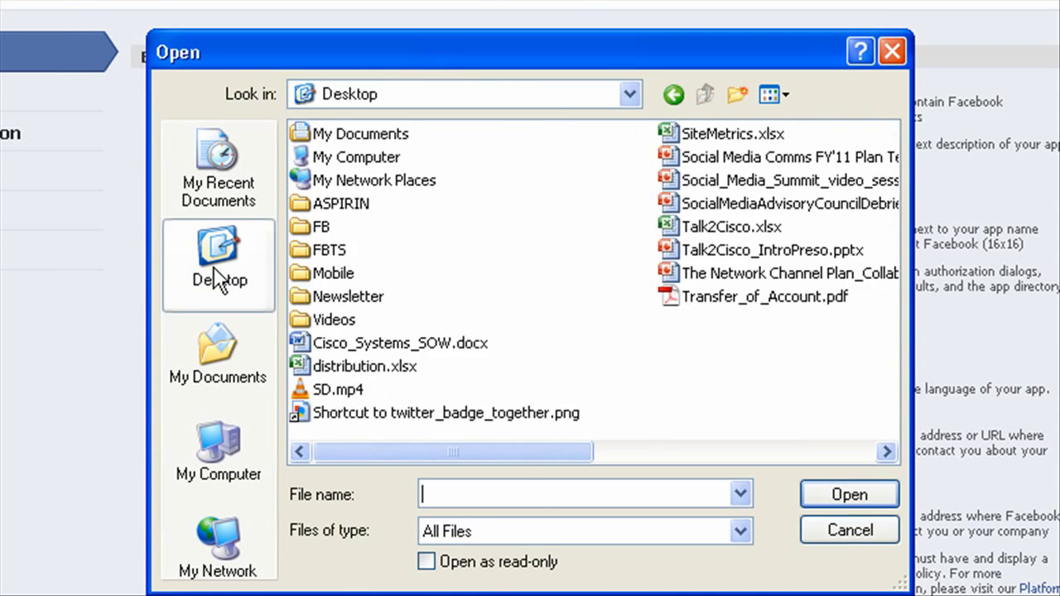
double_click(398, 416)
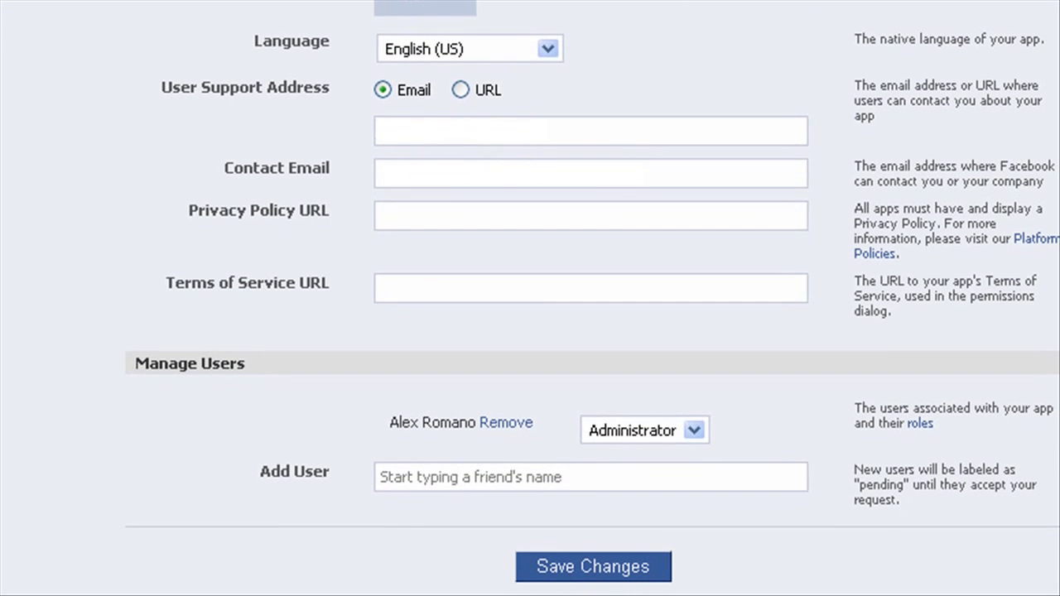
left_click(698, 432)
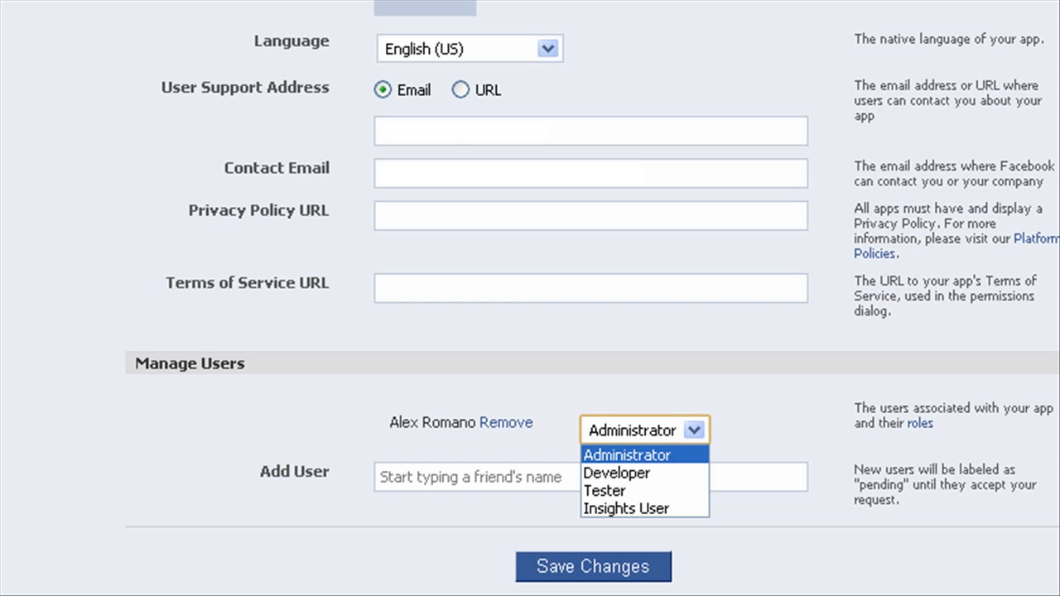
key("Return")
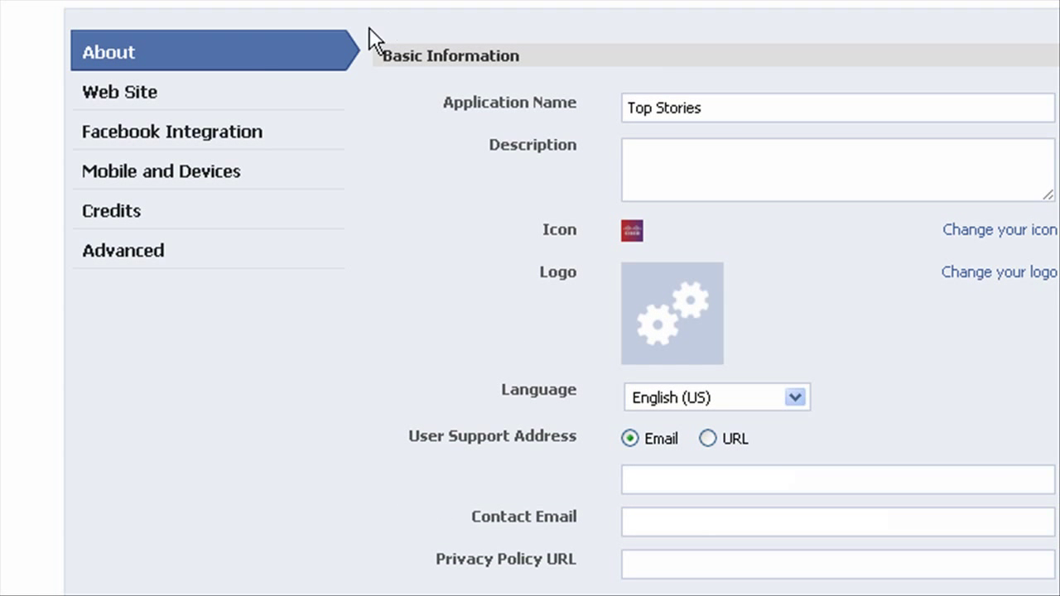
left_click(132, 108)
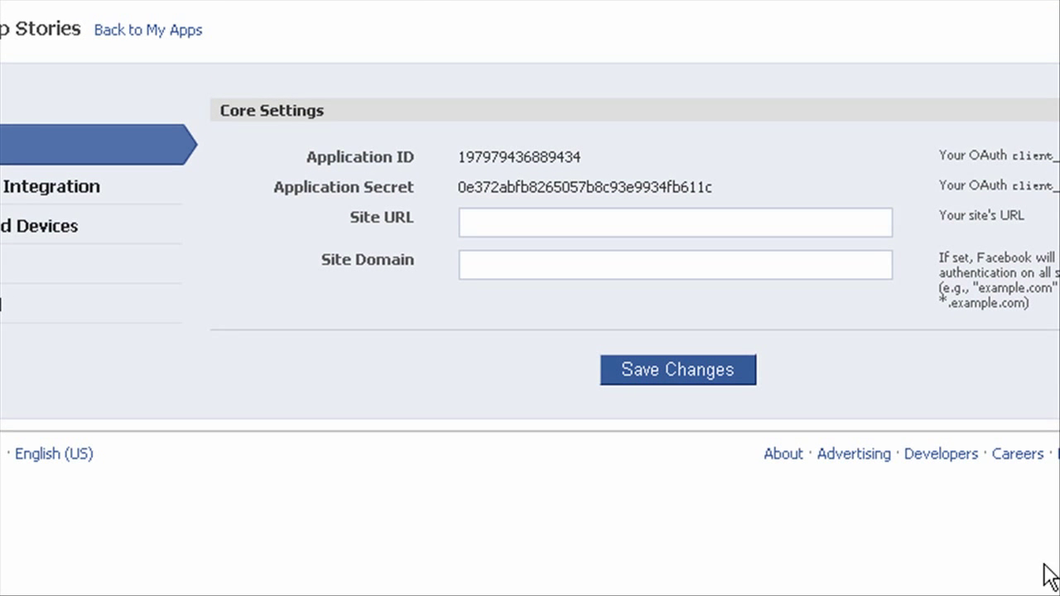
left_click(727, 220)
type("htt")
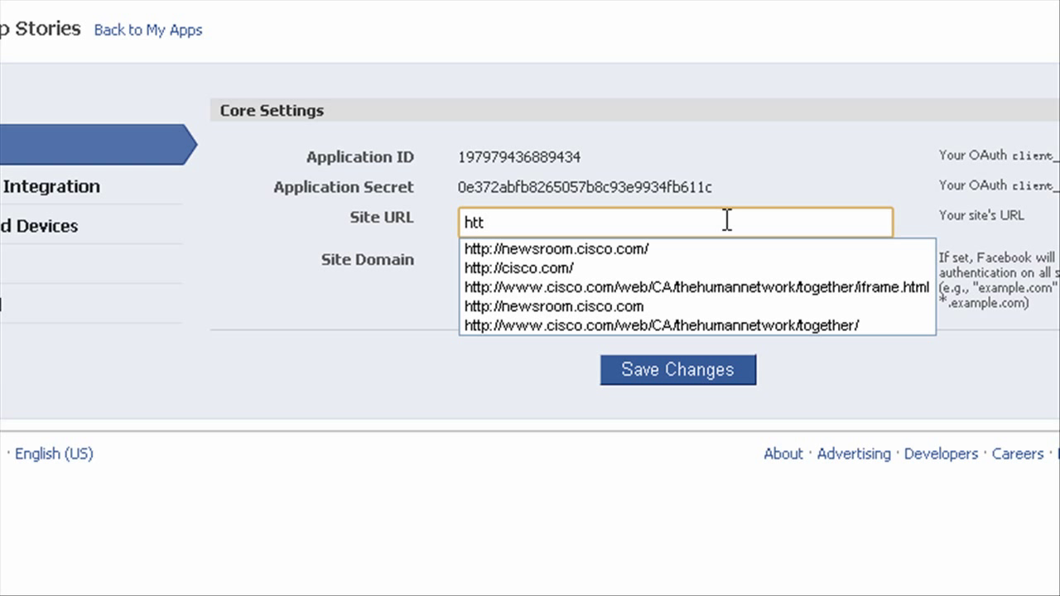
left_click(640, 246)
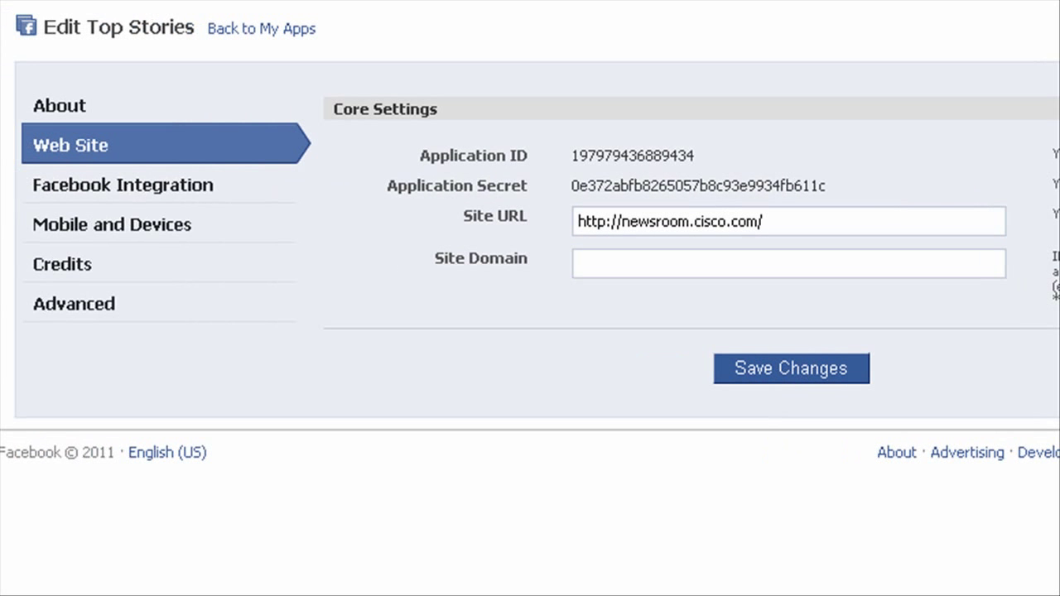
Set the Canvas Page name to ciscotopstories.
left_click(141, 184)
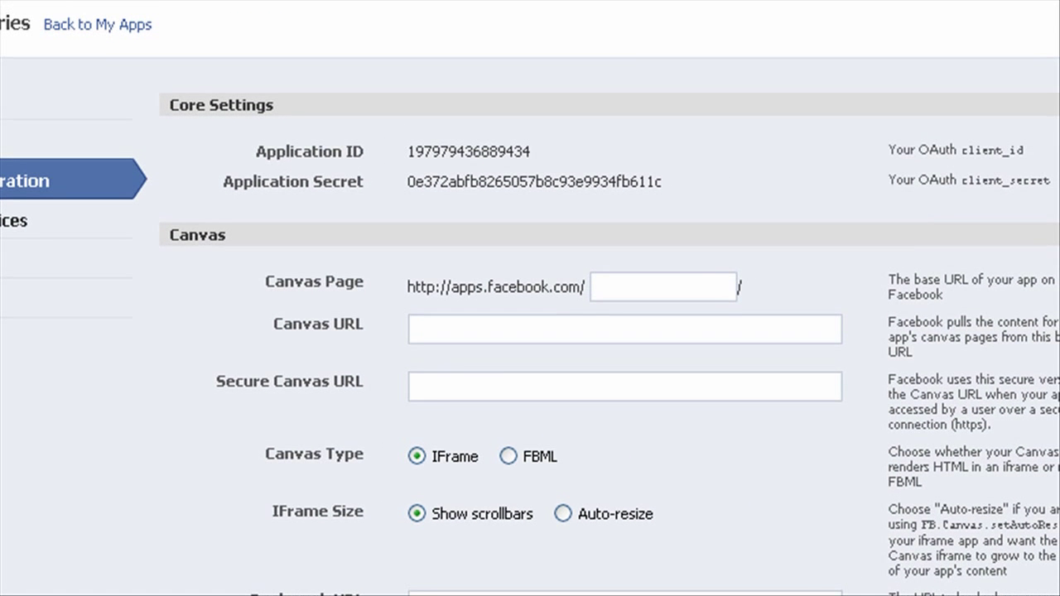
left_click(711, 281)
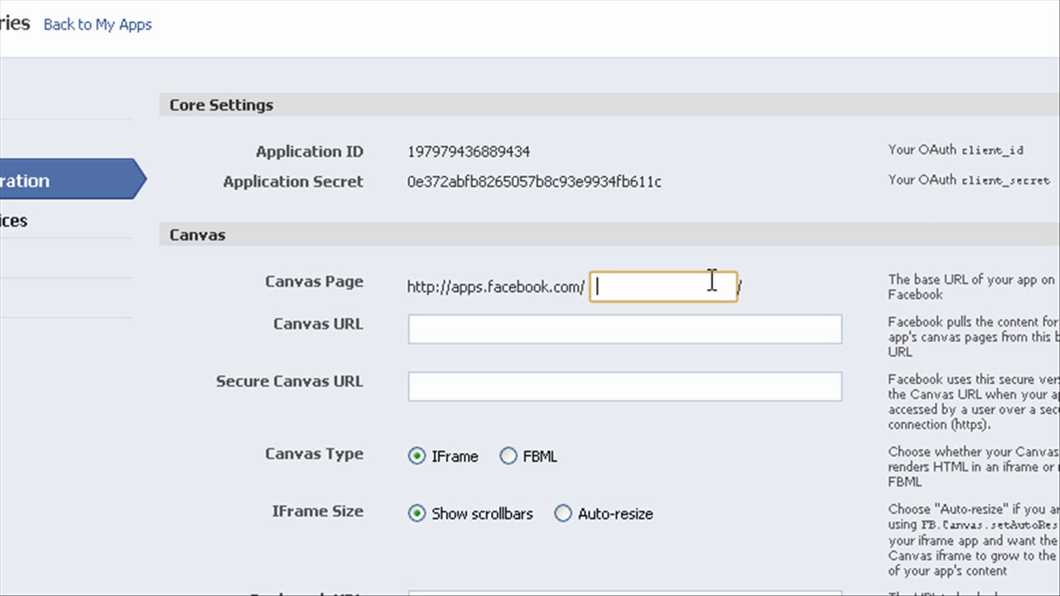
type("ci")
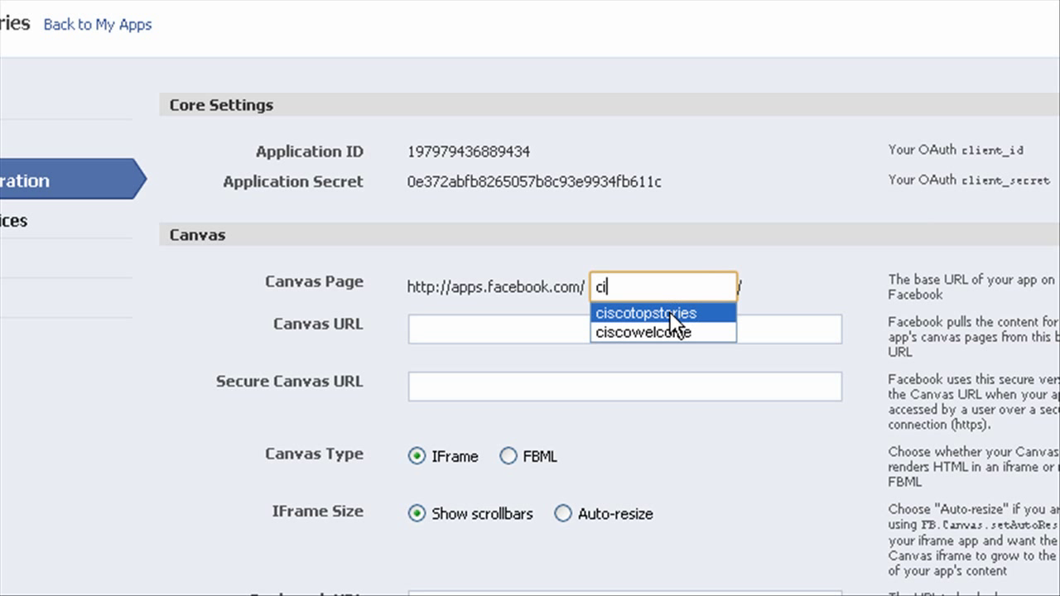
left_click(677, 313)
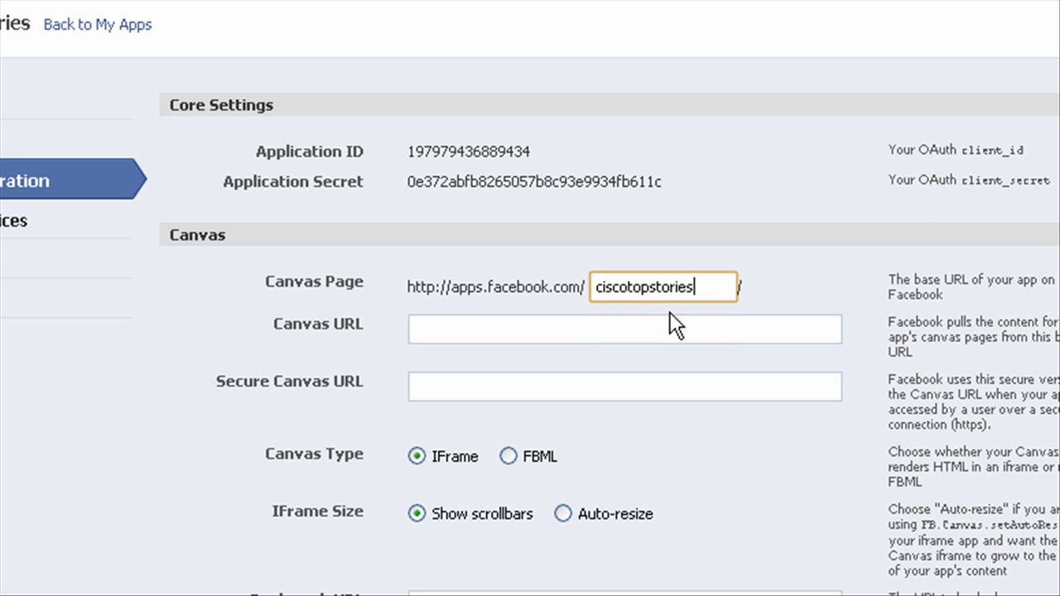
left_click(637, 327)
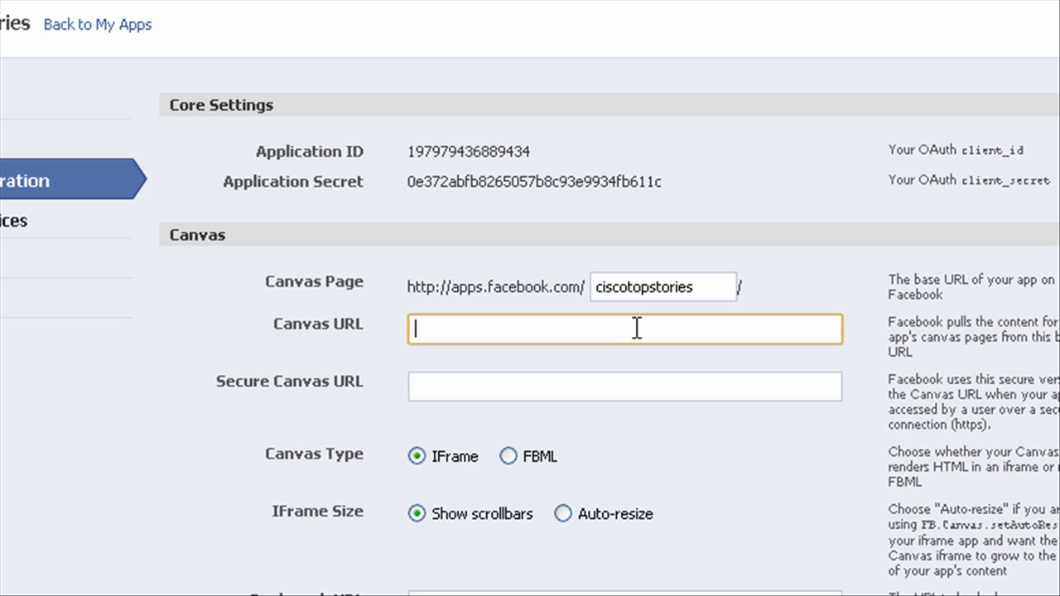
type("ht")
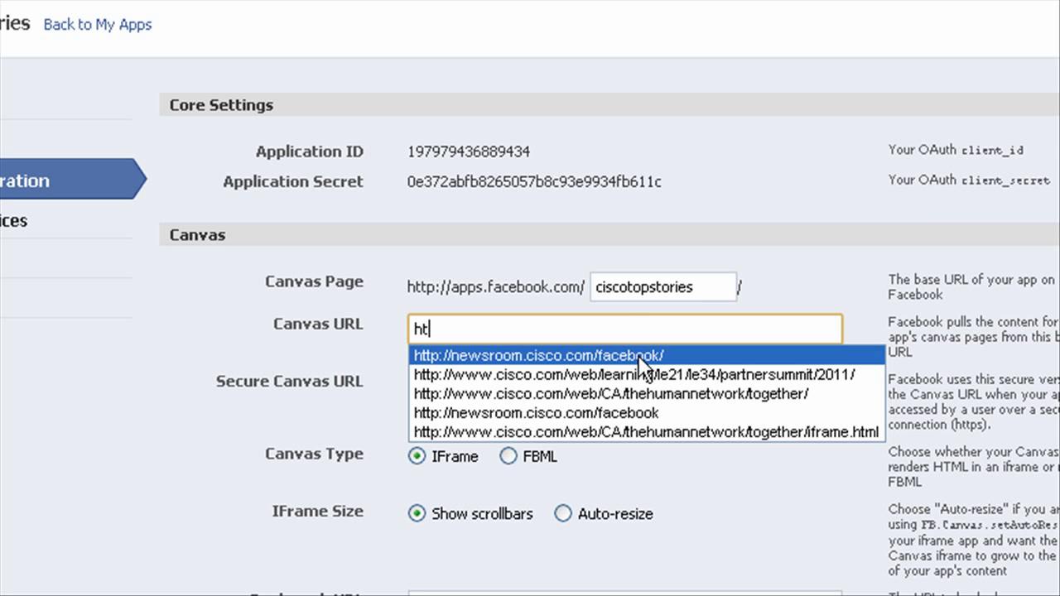
left_click(641, 356)
left_click(630, 327)
double_click(631, 327)
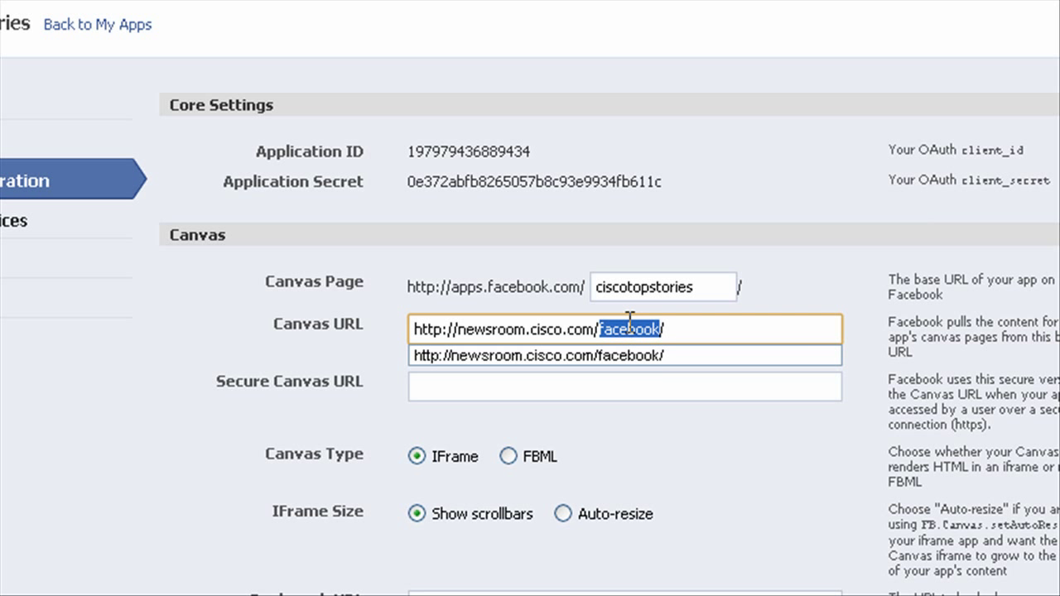
left_click(630, 327)
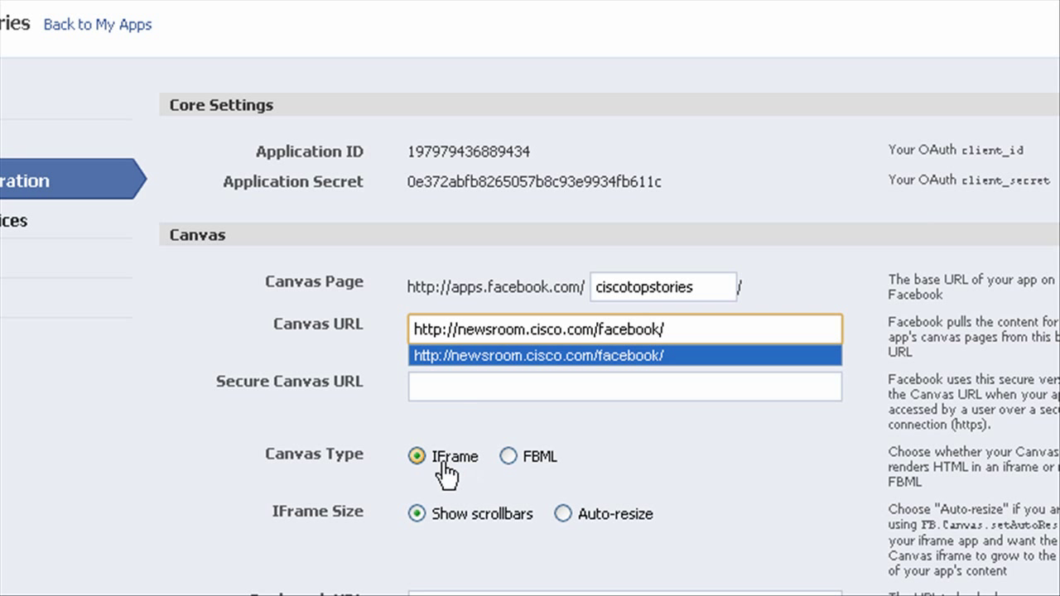
Keep the IFrame canvas type and choose Auto-resize for IFrame size.
left_click(416, 457)
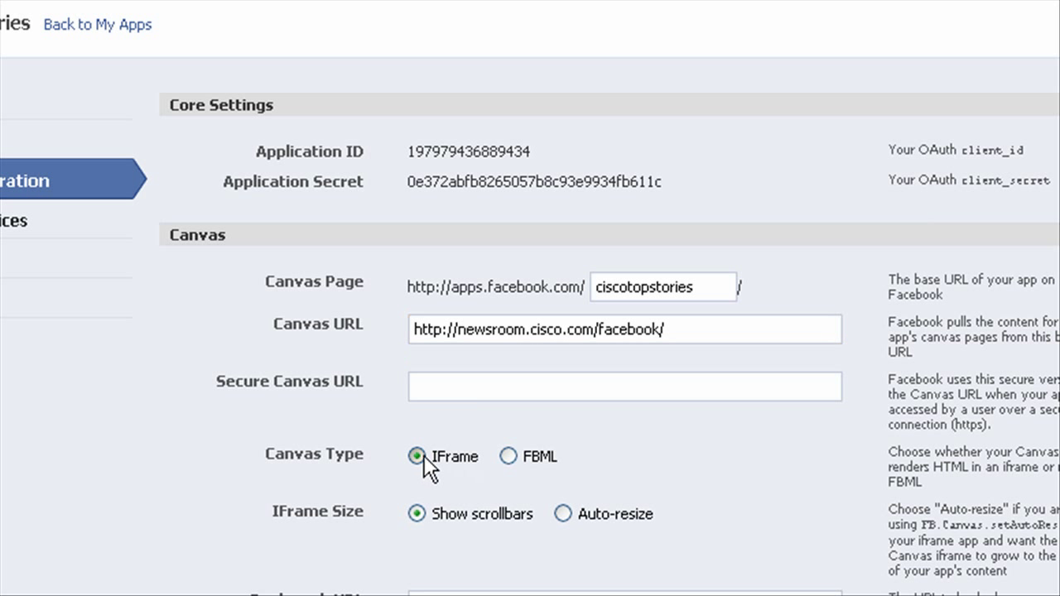
left_click(563, 514)
scroll(530, 332, "down", 6)
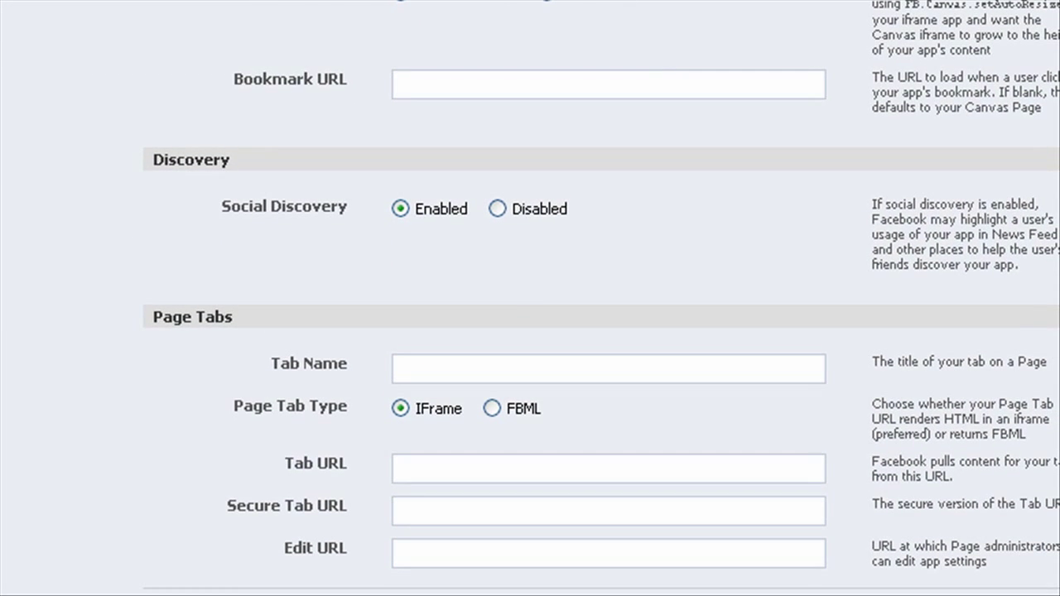
Name the page tab 'Top Stories'.
scroll(530, 298, "down", 2)
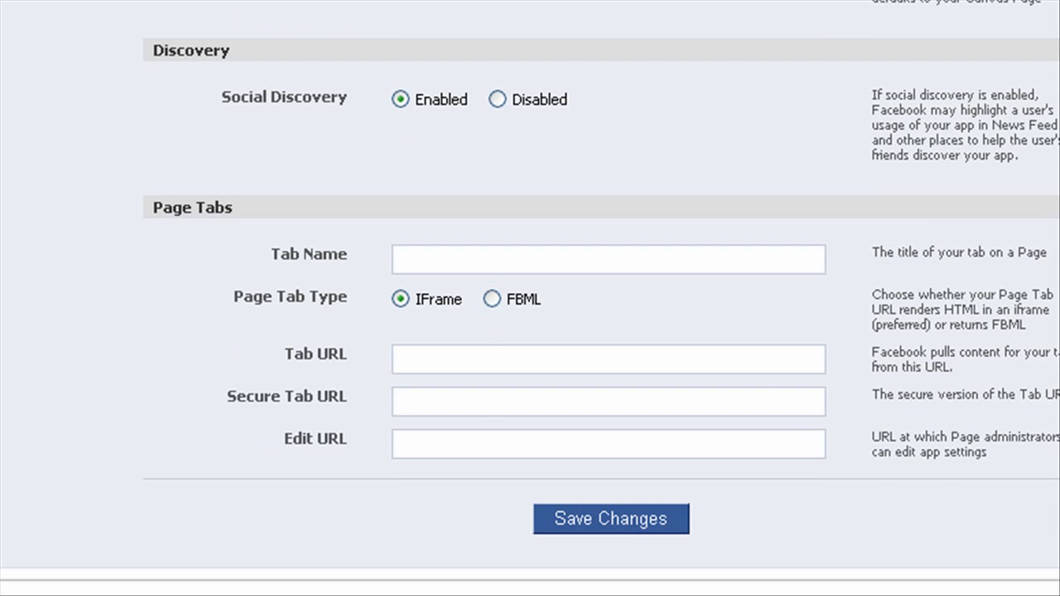
left_click(528, 255)
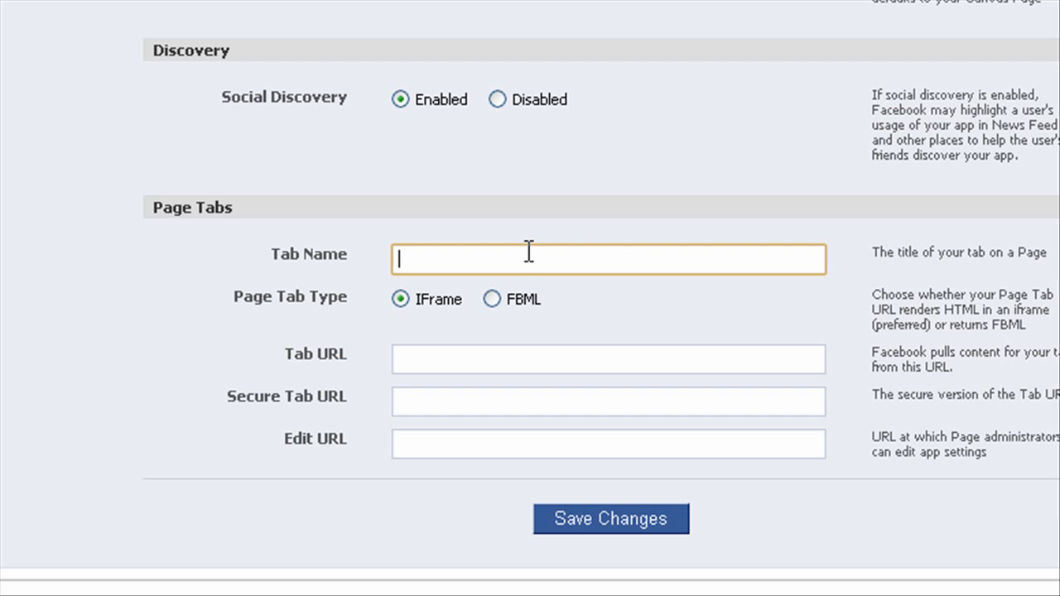
type("Top")
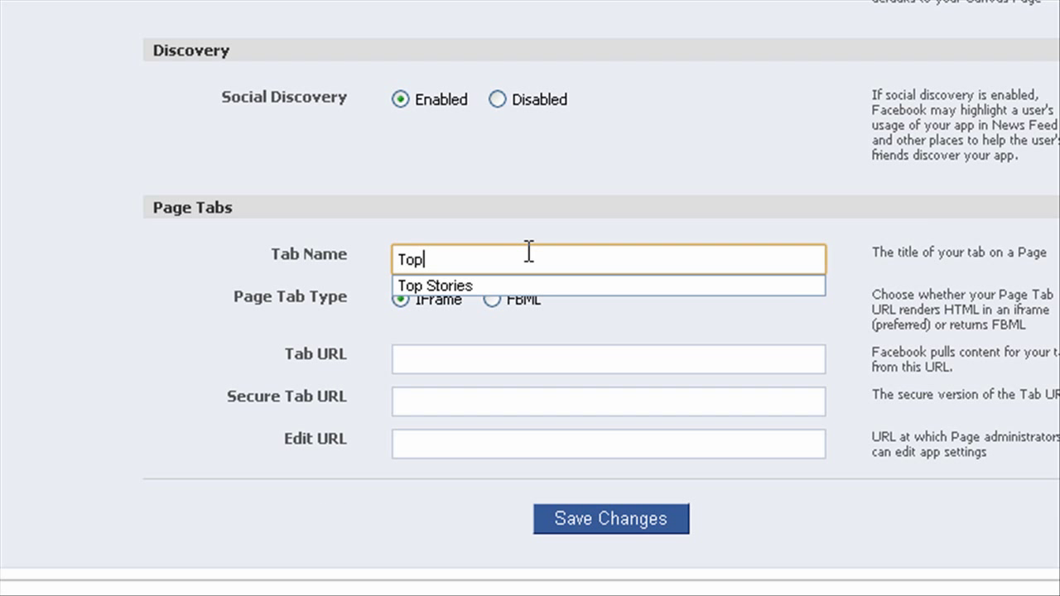
left_click(470, 285)
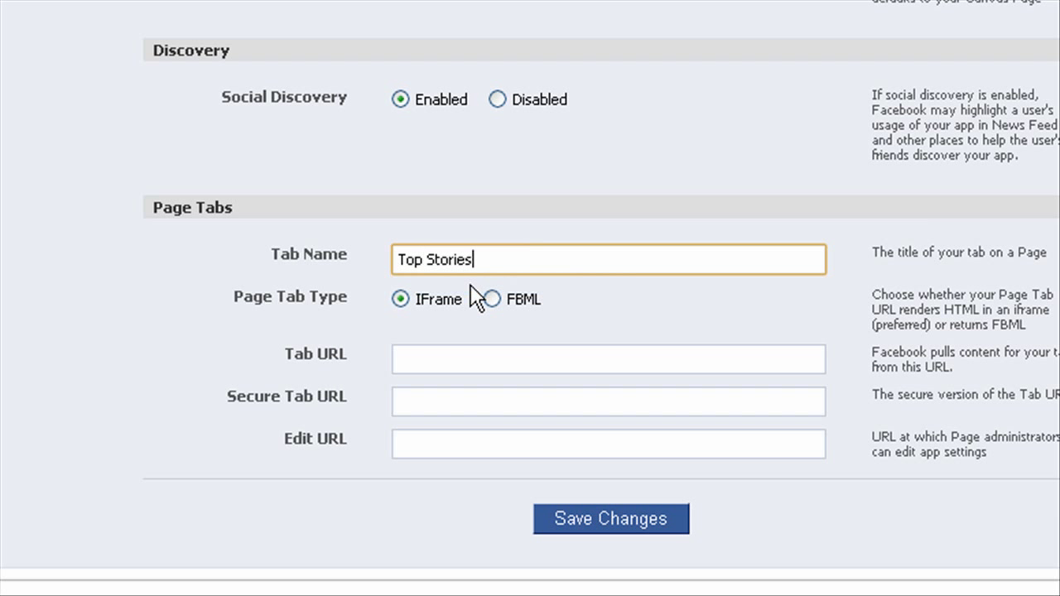
left_click(434, 358)
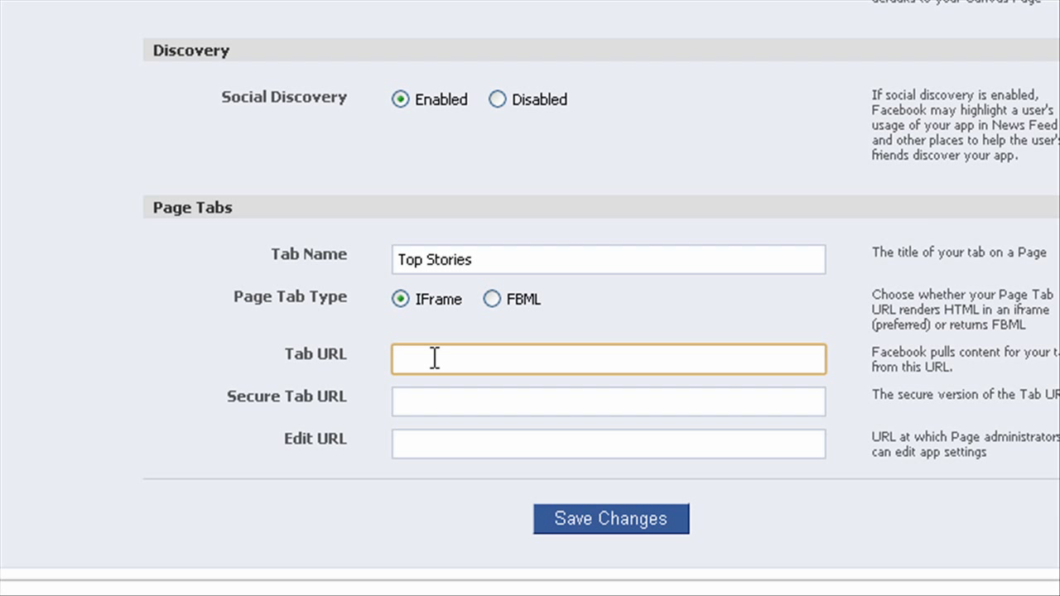
type("ht")
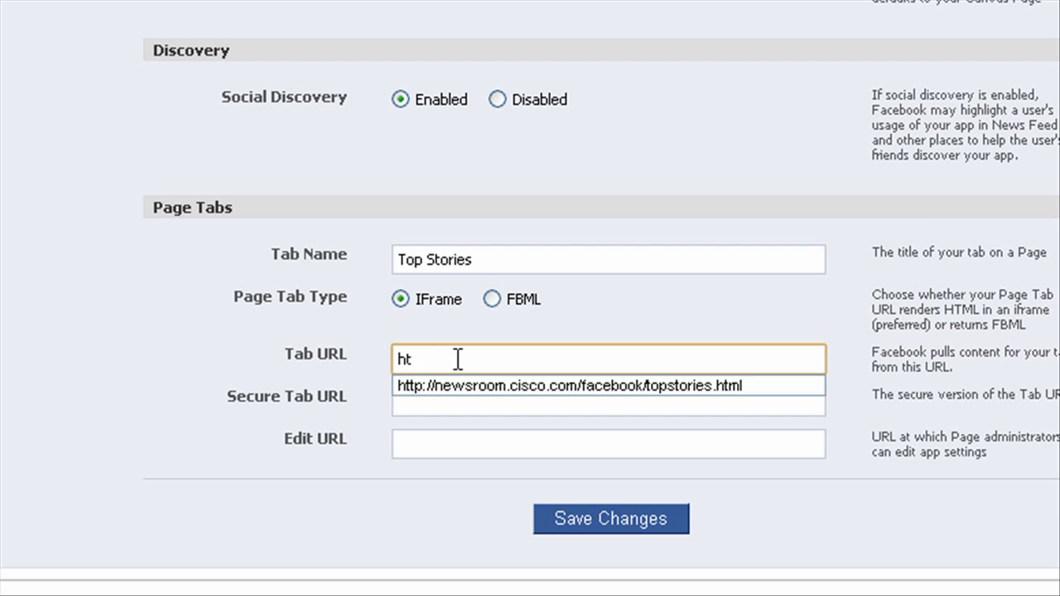
left_click(553, 385)
double_click(680, 364)
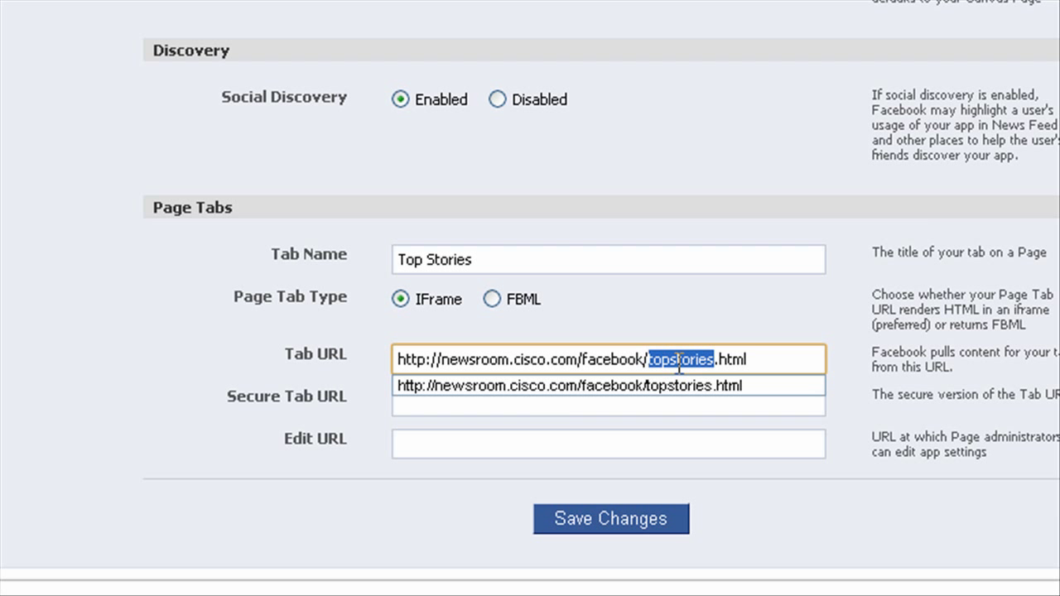
double_click(627, 364)
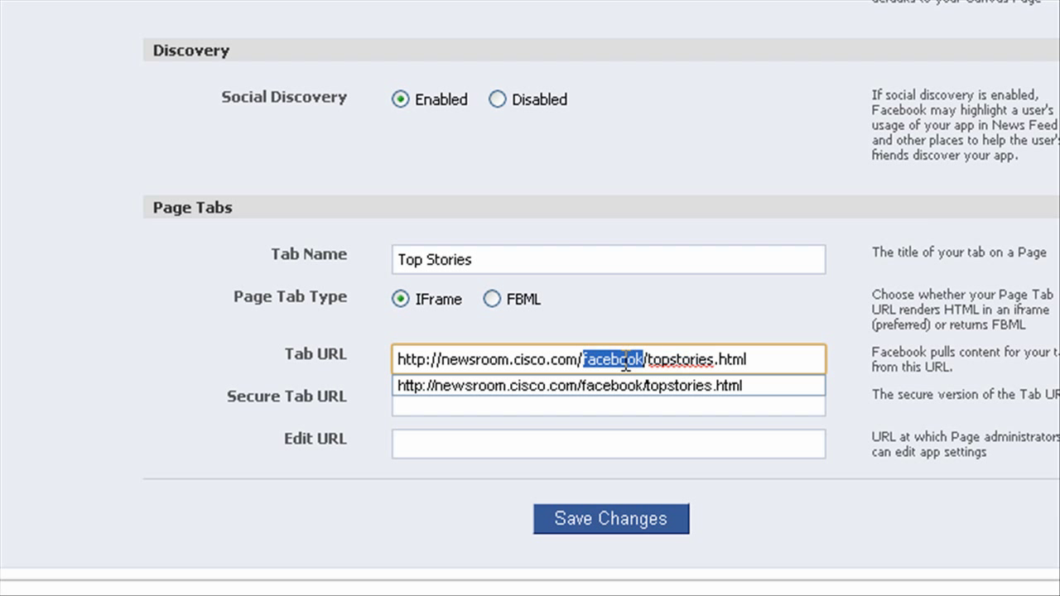
left_click(759, 362)
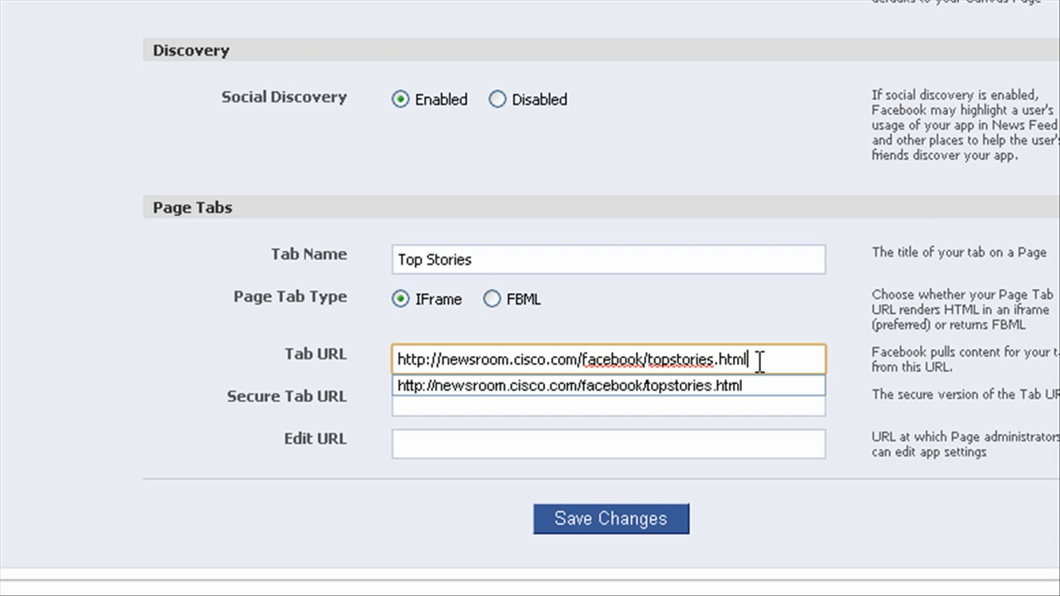
left_click(627, 518)
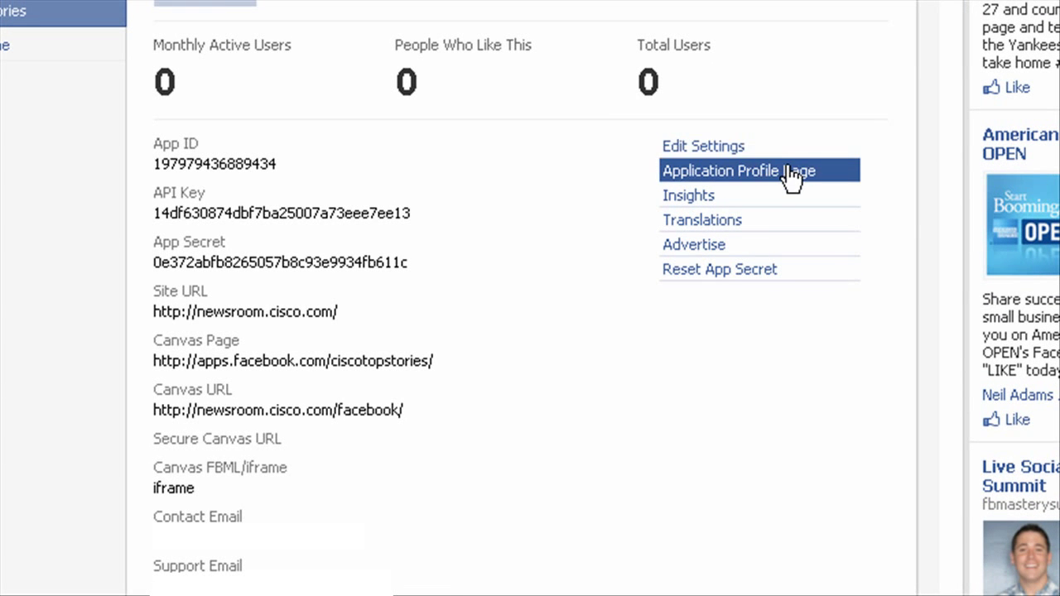
Open the Application Profile Page and begin adding Top Stories to a Page.
left_click(791, 172)
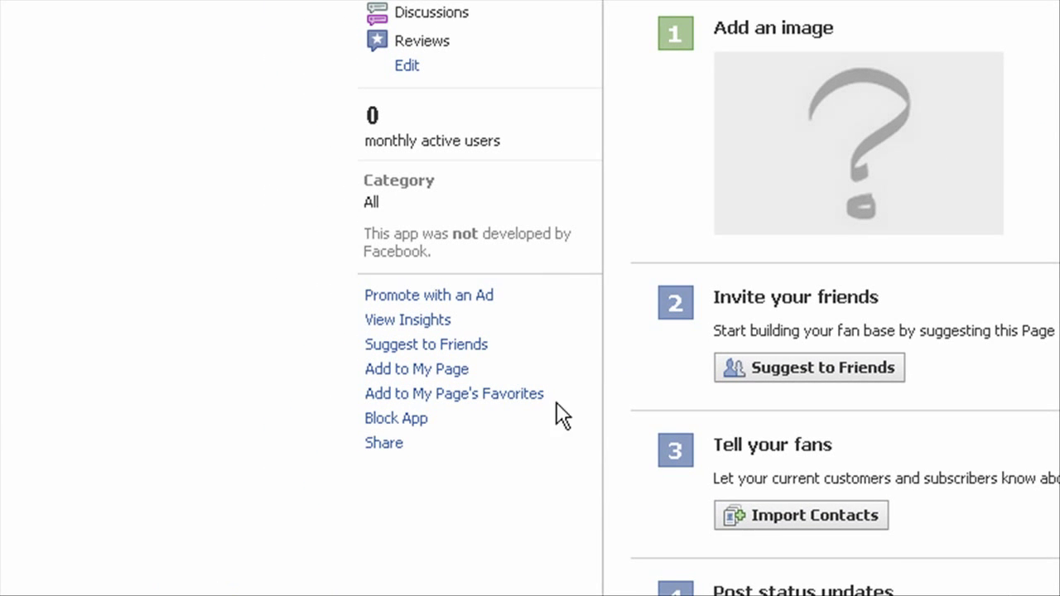
left_click(444, 369)
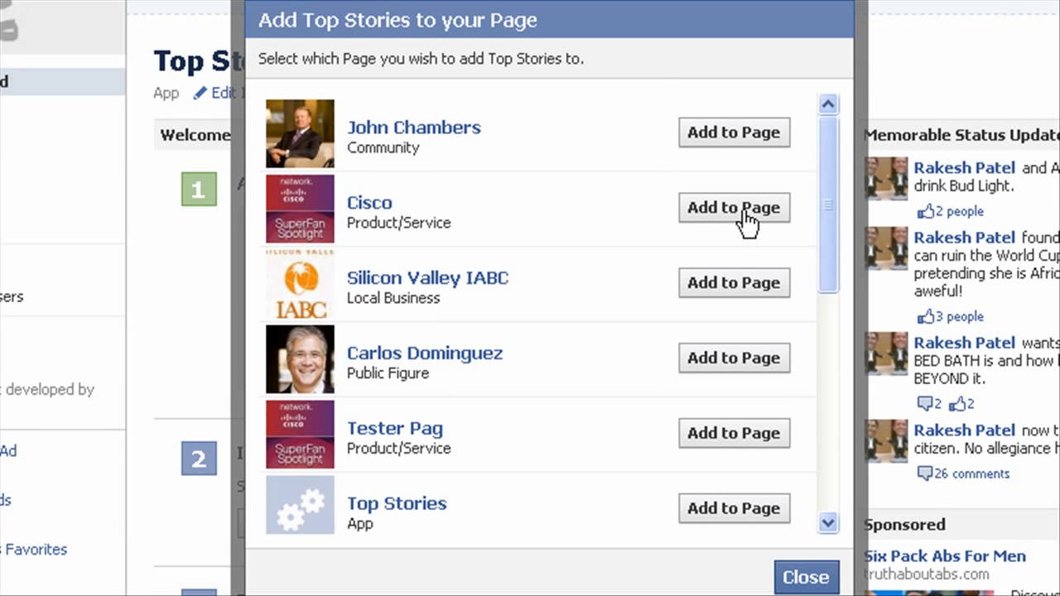
Add Top Stories to the Cisco page, then close the Add to Page dialog.
left_click(744, 211)
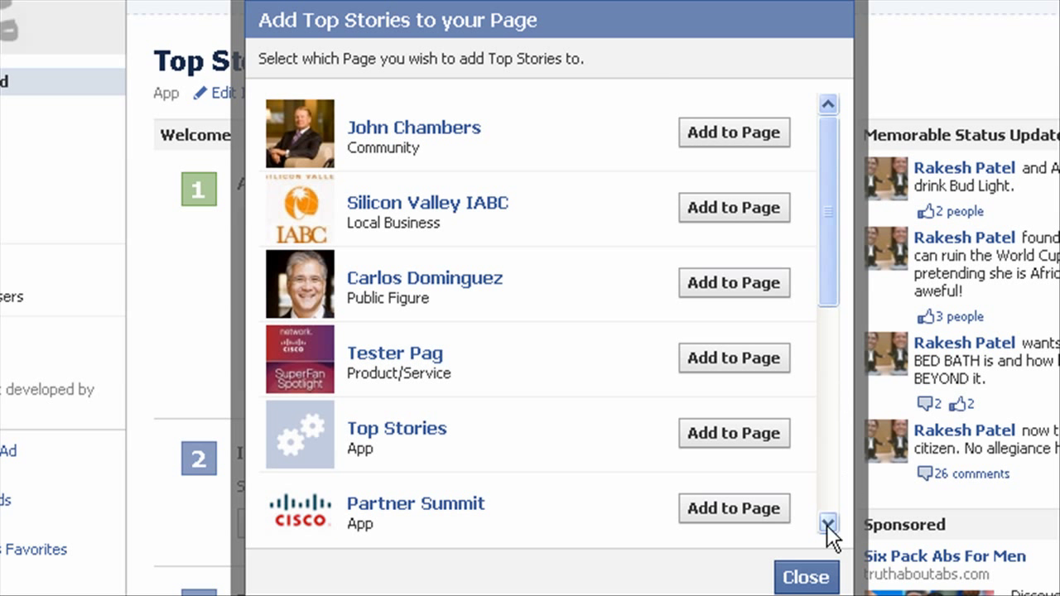
left_click(804, 580)
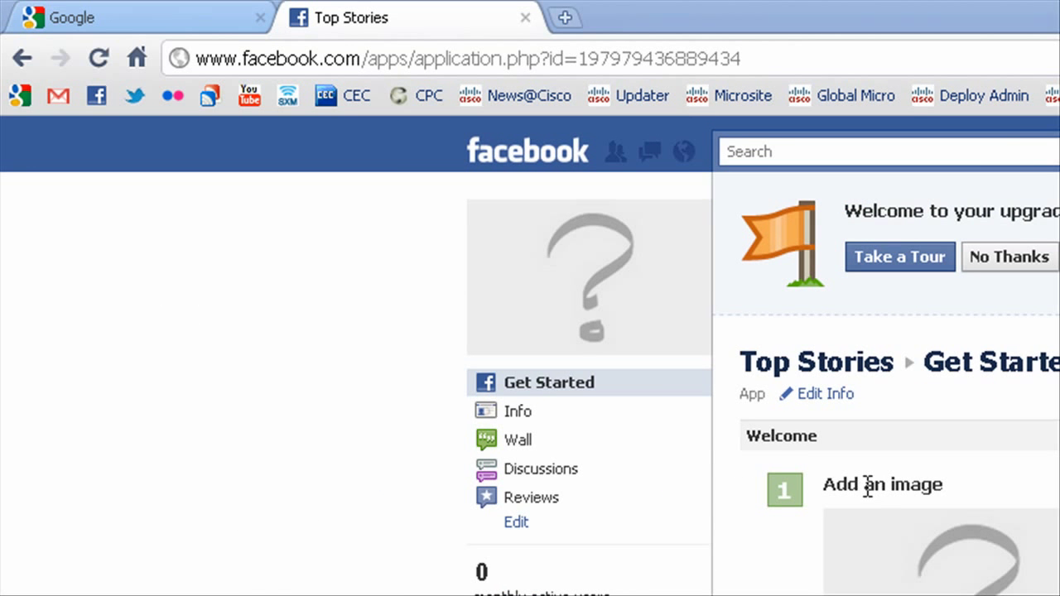
Go to facebook.com/cisco.
left_click(530, 53)
type("facebook.com")
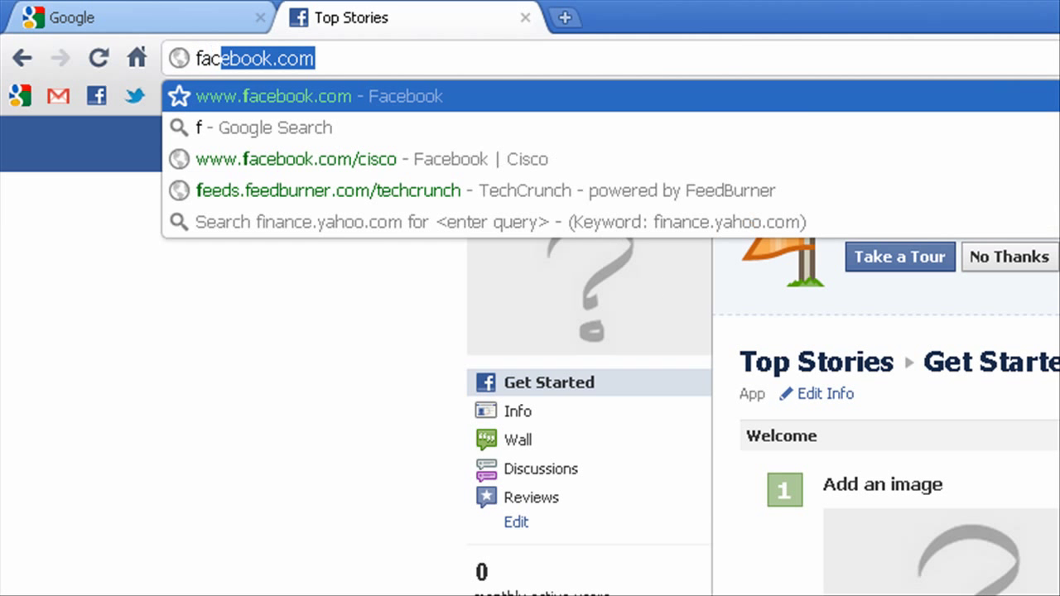
key("End")
type("/cisco")
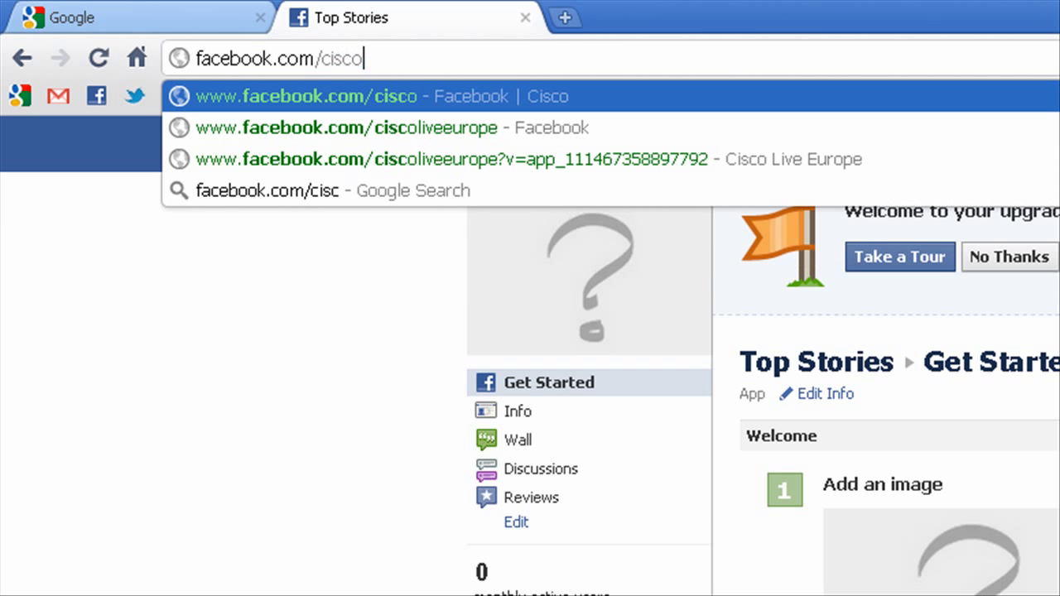
key("Return")
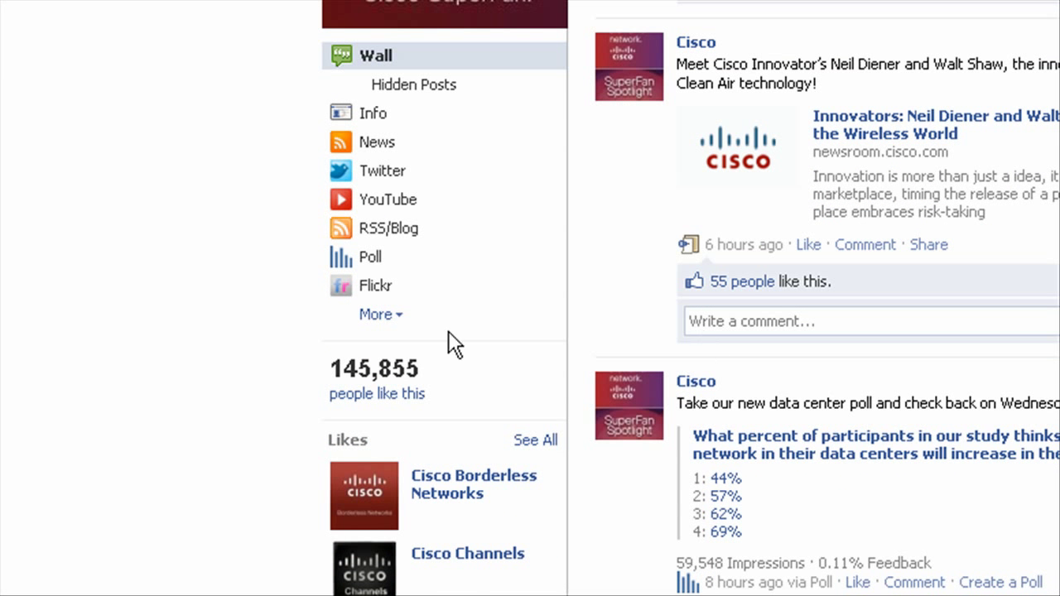
Open the Top Stories tab under More and switch to the Talk2Cisco and Top Tech Tips stories.
left_click(385, 314)
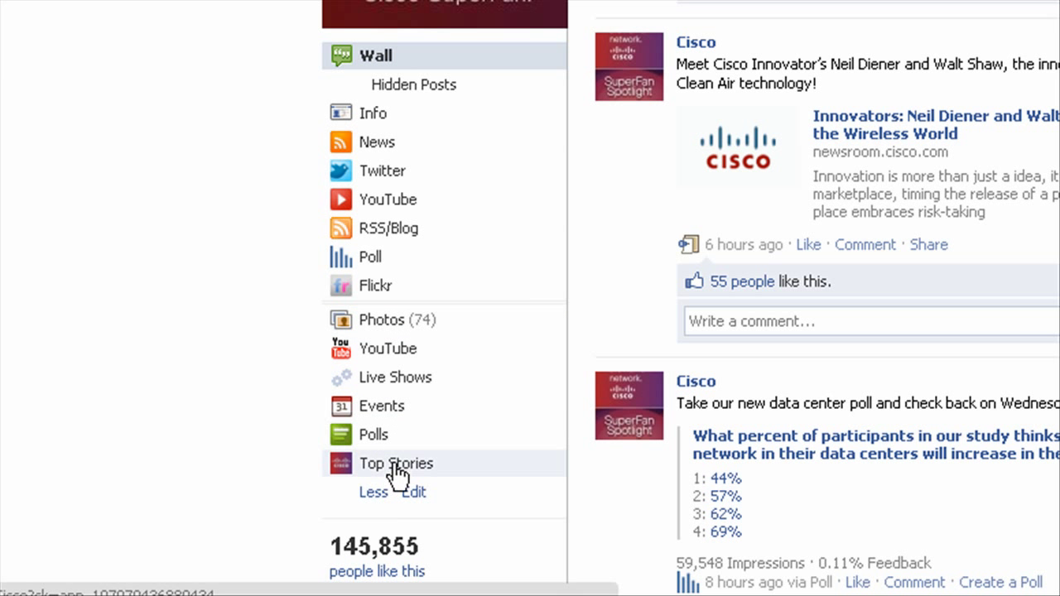
left_click(373, 480)
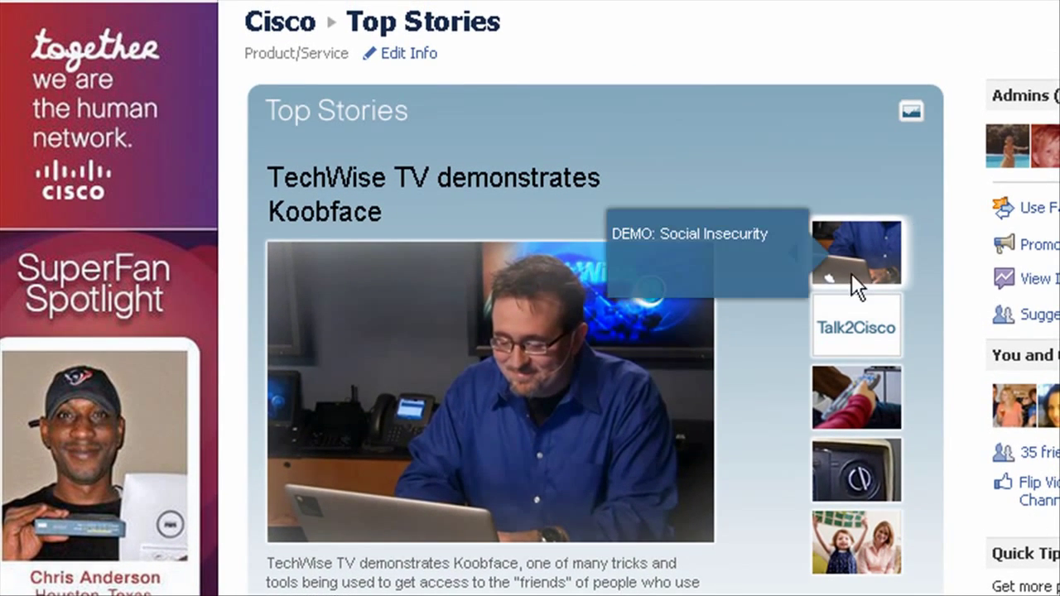
left_click(863, 321)
left_click(866, 388)
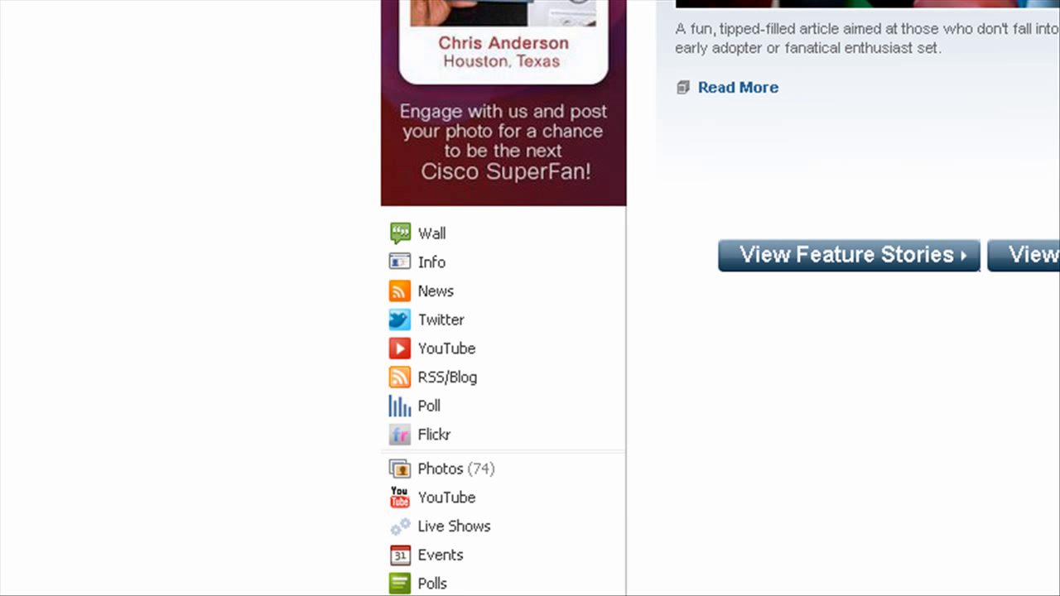
Reorder the Cisco page tabs so Top Stories sits directly below Wall and Info.
left_click(477, 534)
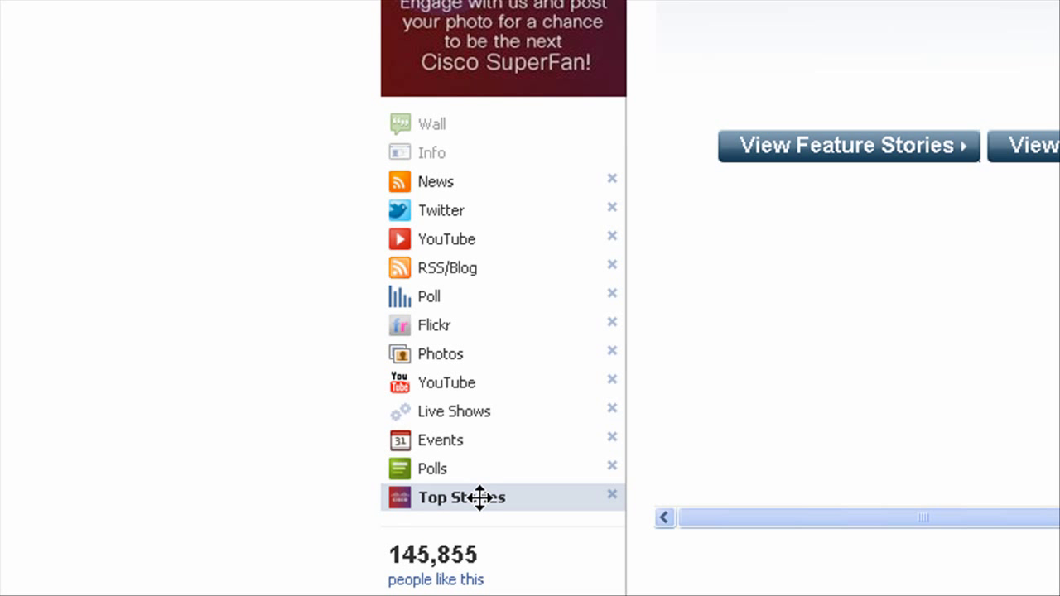
left_click_drag(481, 497, 481, 173)
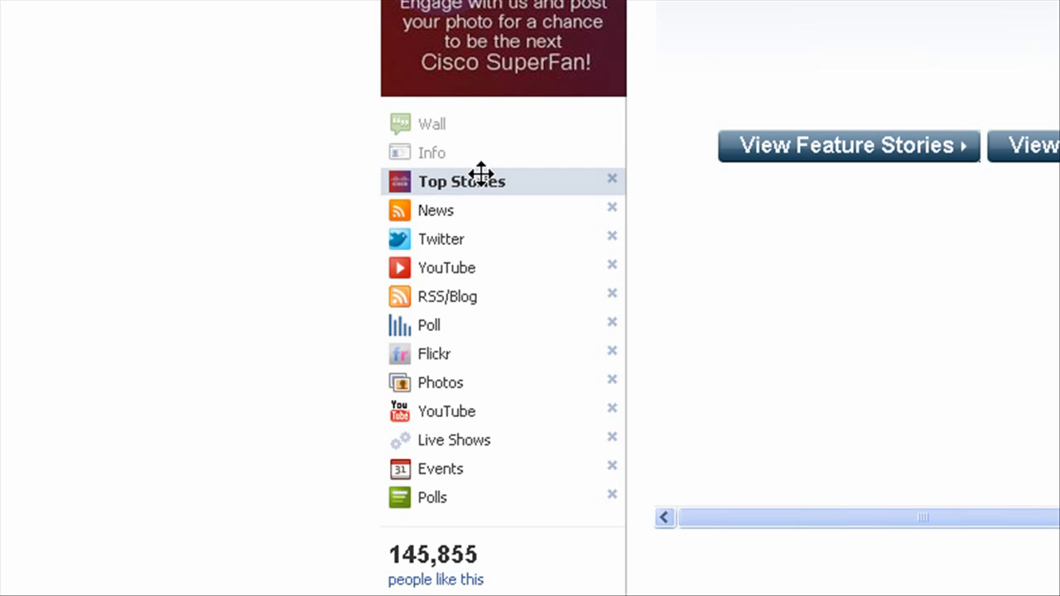